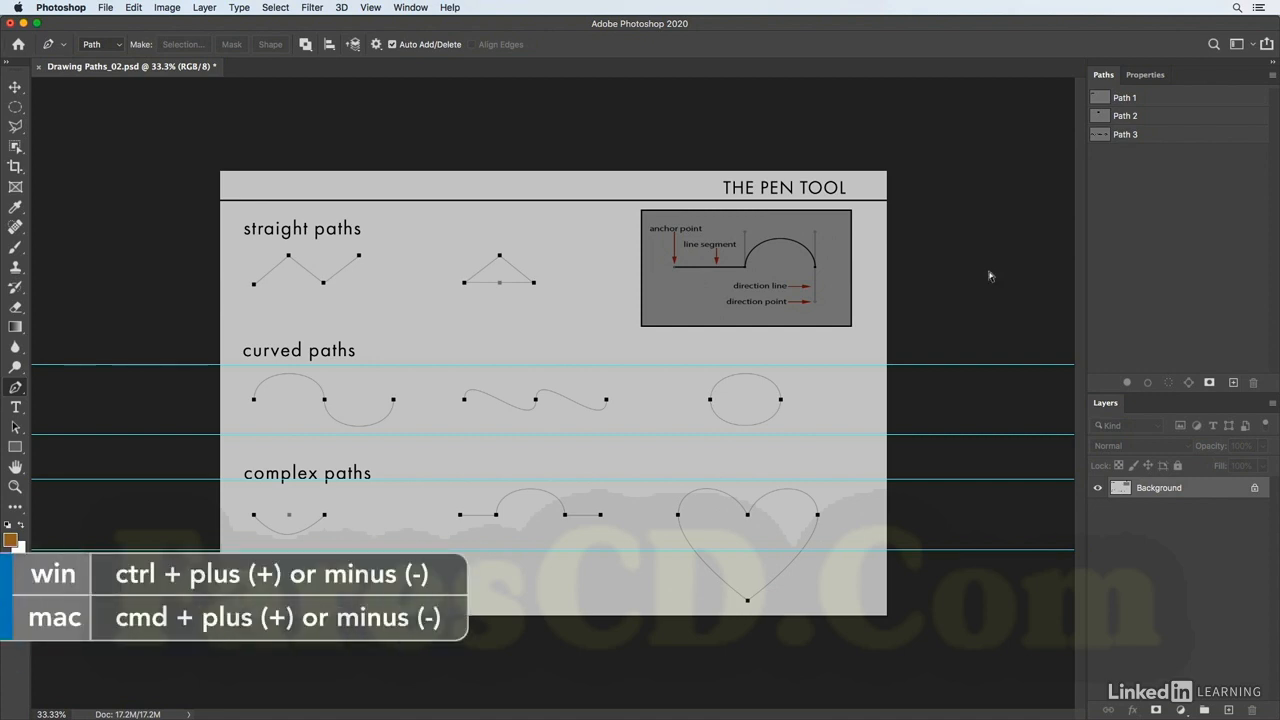
- Trace the first complex path with the Pen tool: join its end anchors, add a middle anchor, and pull it down onto the template curve
{"action": "key", "text": "super+plus"}
{"action": "key", "text": "super+plus"}
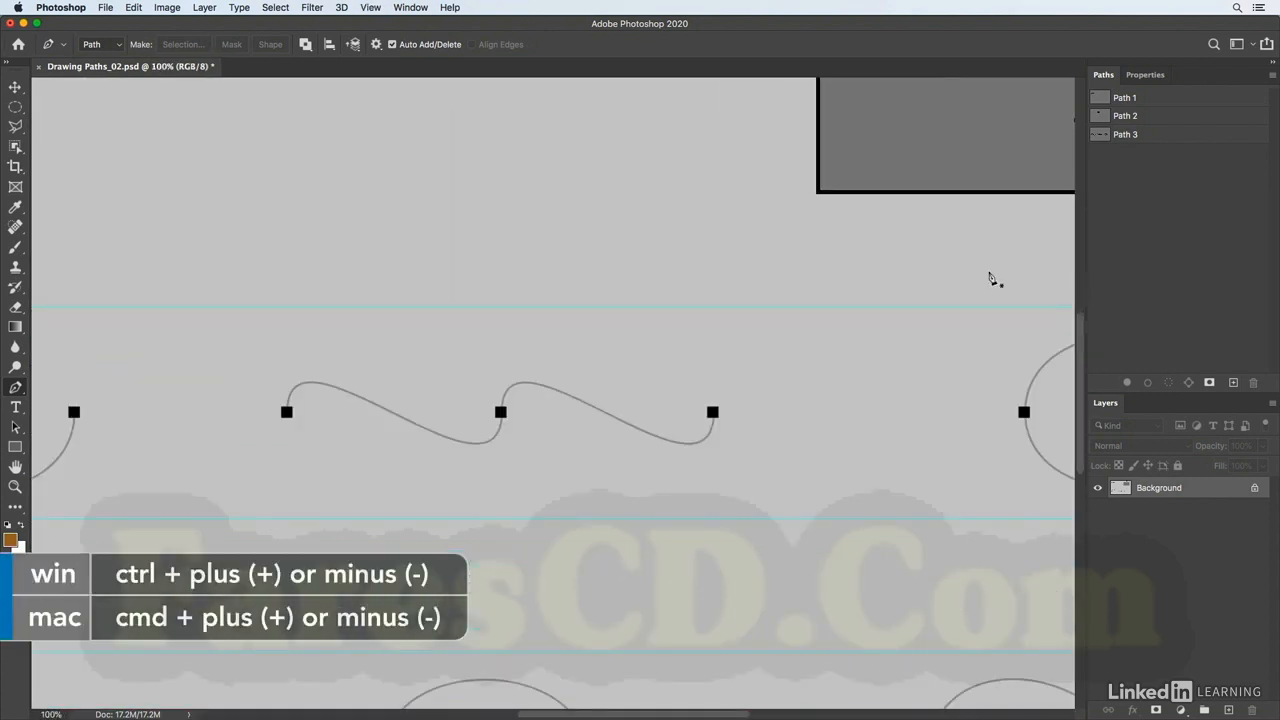
{"action": "left_click_drag", "start_coordinate": [359, 333], "coordinate": [594, 206]}
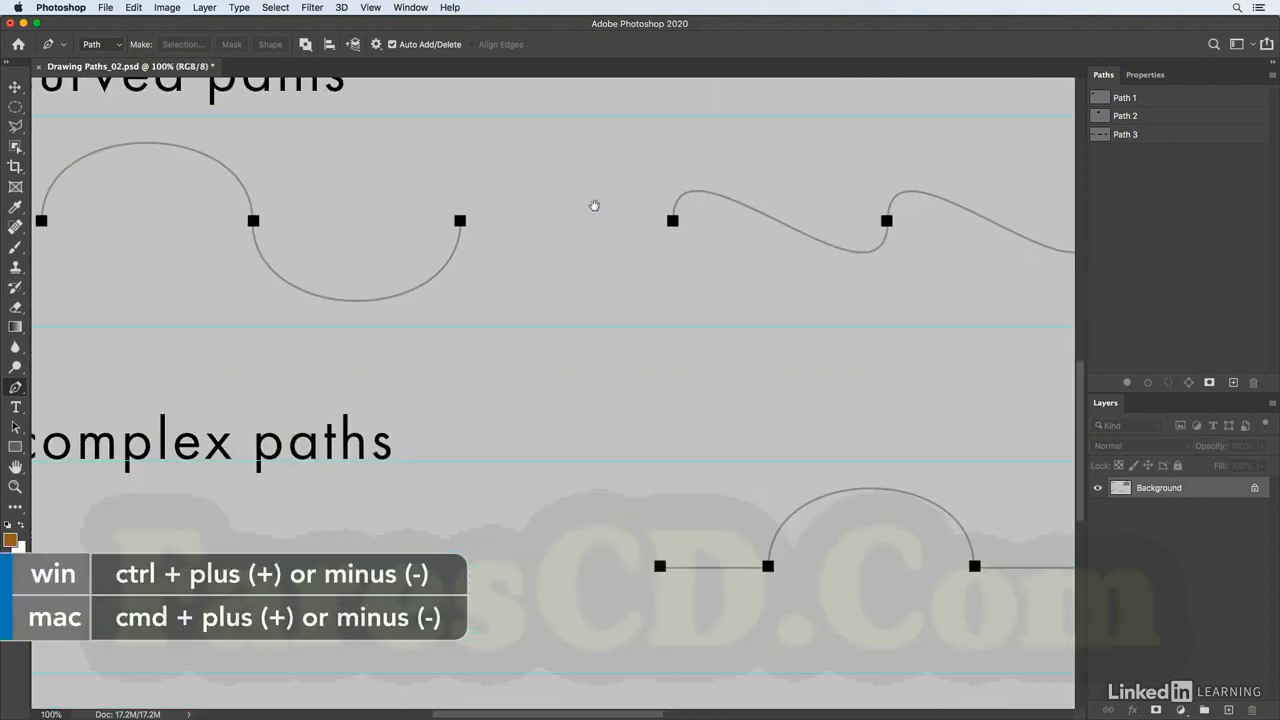
{"action": "left_click_drag", "start_coordinate": [537, 394], "coordinate": [894, 274]}
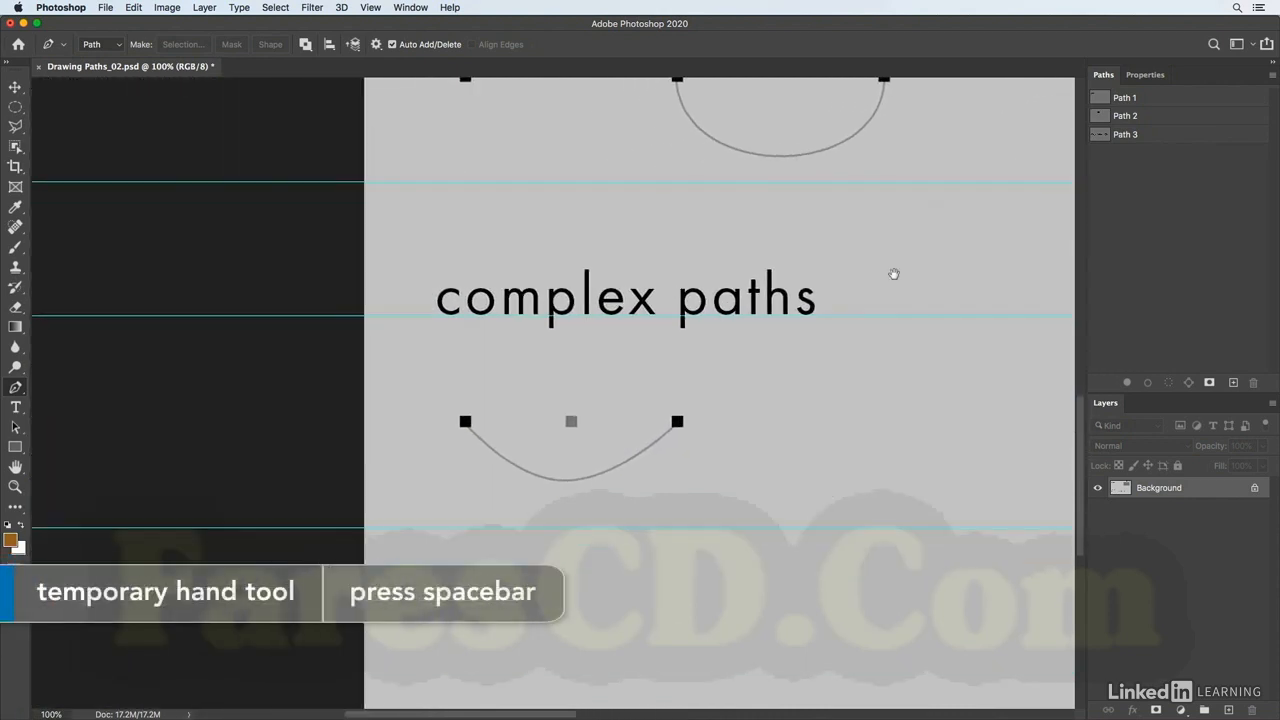
{"action": "left_click", "coordinate": [1149, 121]}
{"action": "left_click", "coordinate": [1147, 184]}
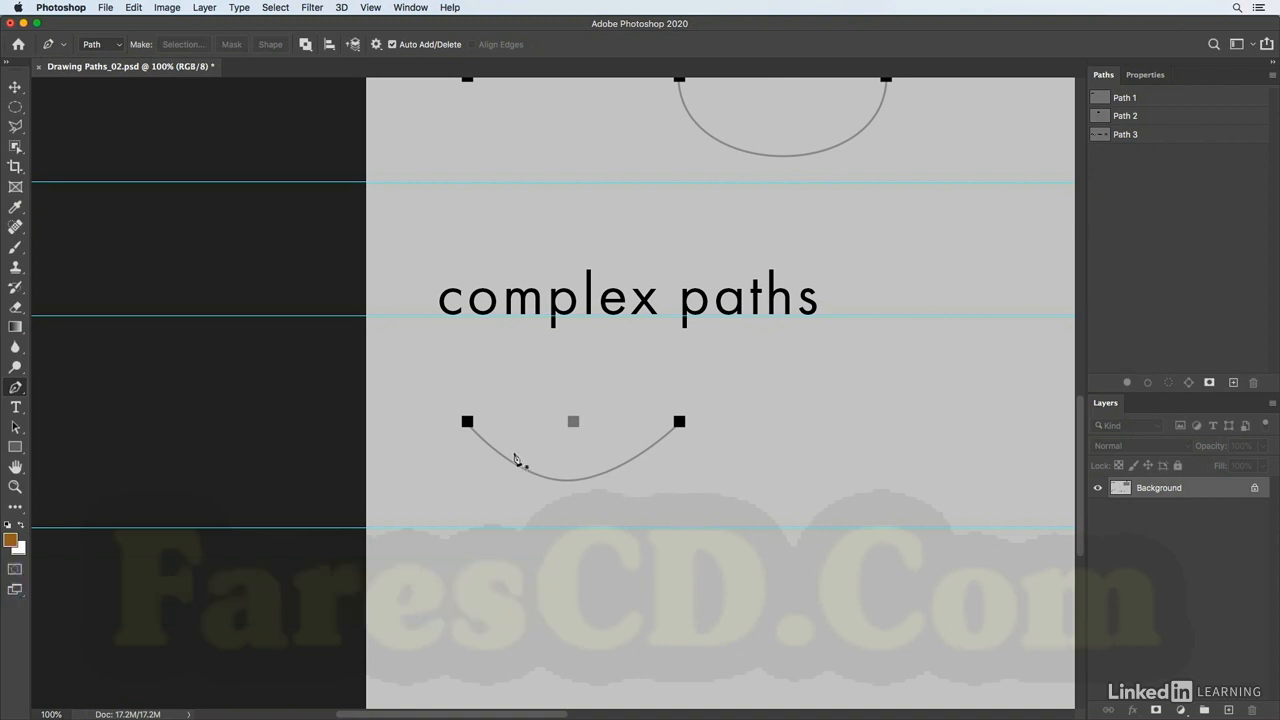
{"action": "left_click", "coordinate": [467, 422]}
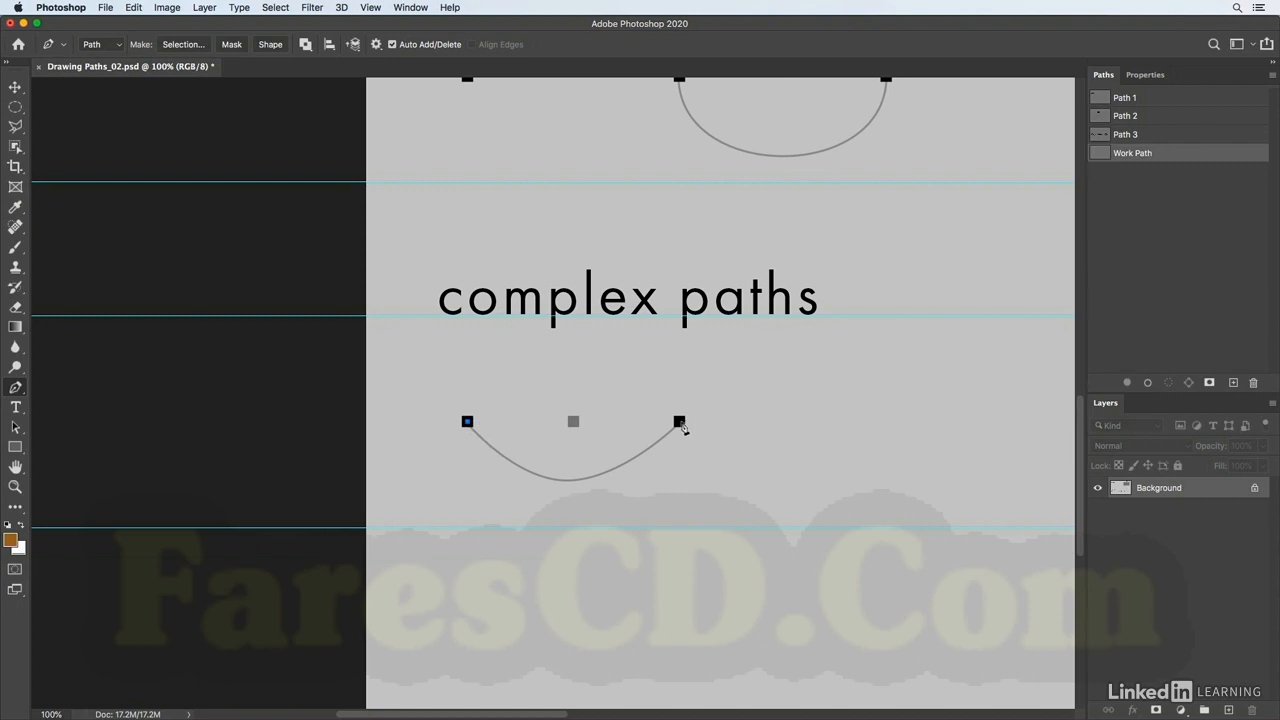
{"action": "left_click", "coordinate": [680, 423]}
{"action": "left_click_drag", "start_coordinate": [575, 426], "coordinate": [570, 484]}
- Convert the curve's middle anchor to a corner with the Convert Point Tool and pull out horizontal direction lines to smooth it again
{"action": "left_click", "coordinate": [24, 389]}
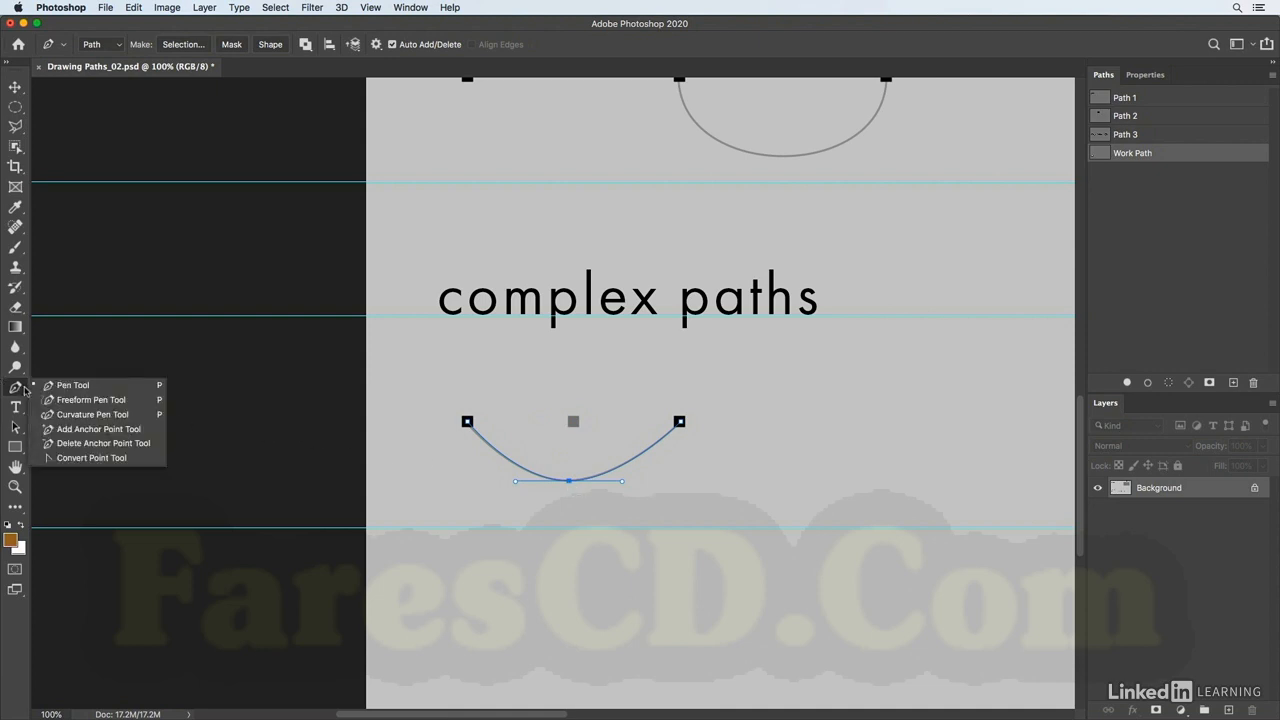
{"action": "left_click", "coordinate": [96, 458]}
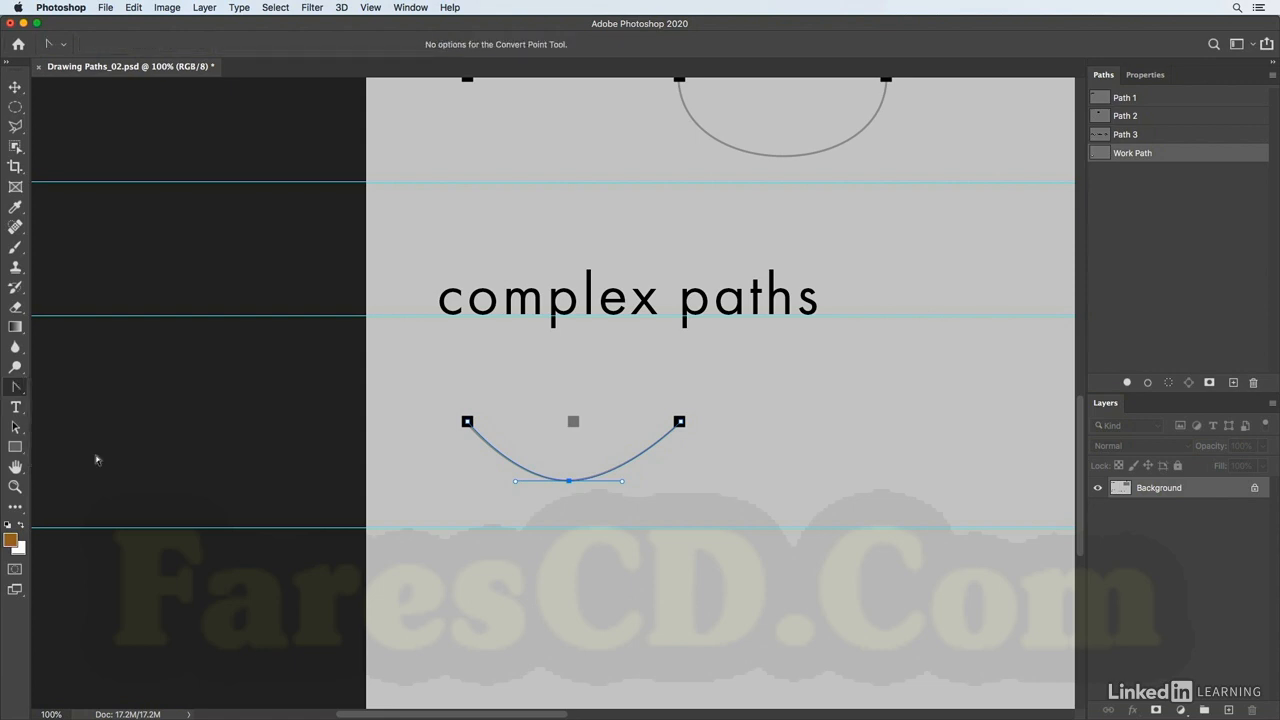
{"action": "left_click", "coordinate": [569, 481]}
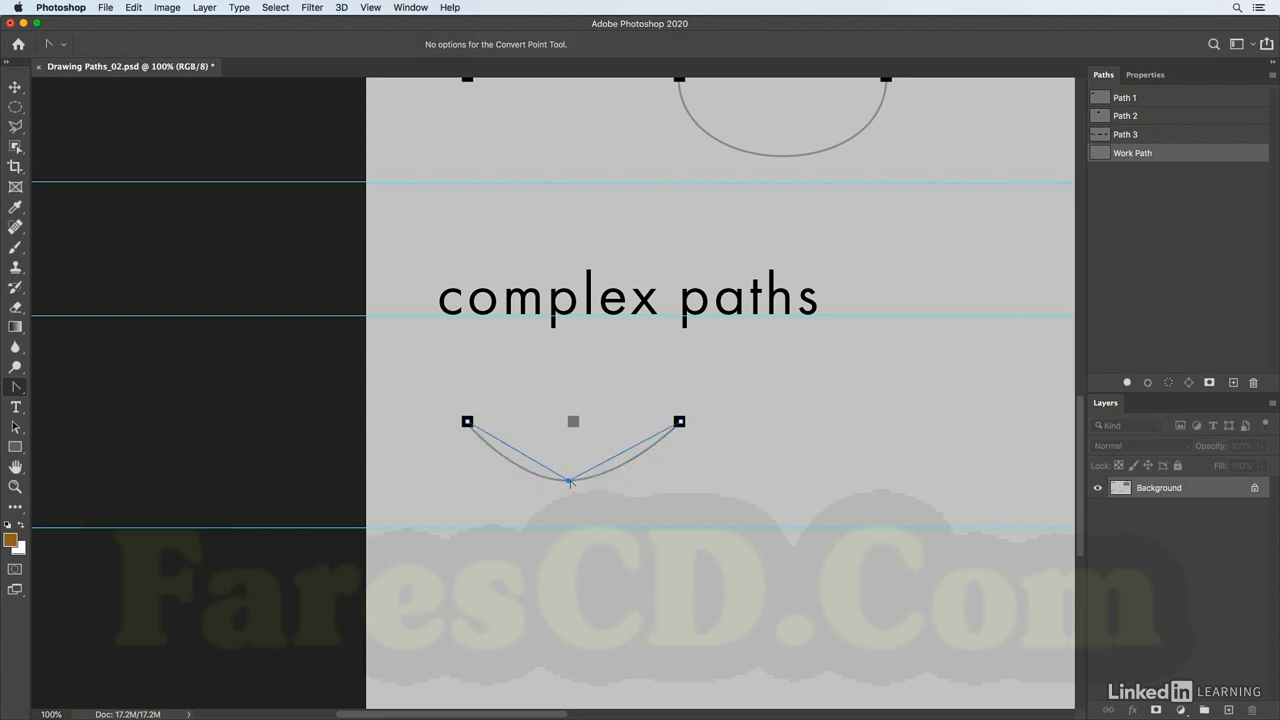
{"action": "left_click_drag", "start_coordinate": [569, 481], "coordinate": [625, 481]}
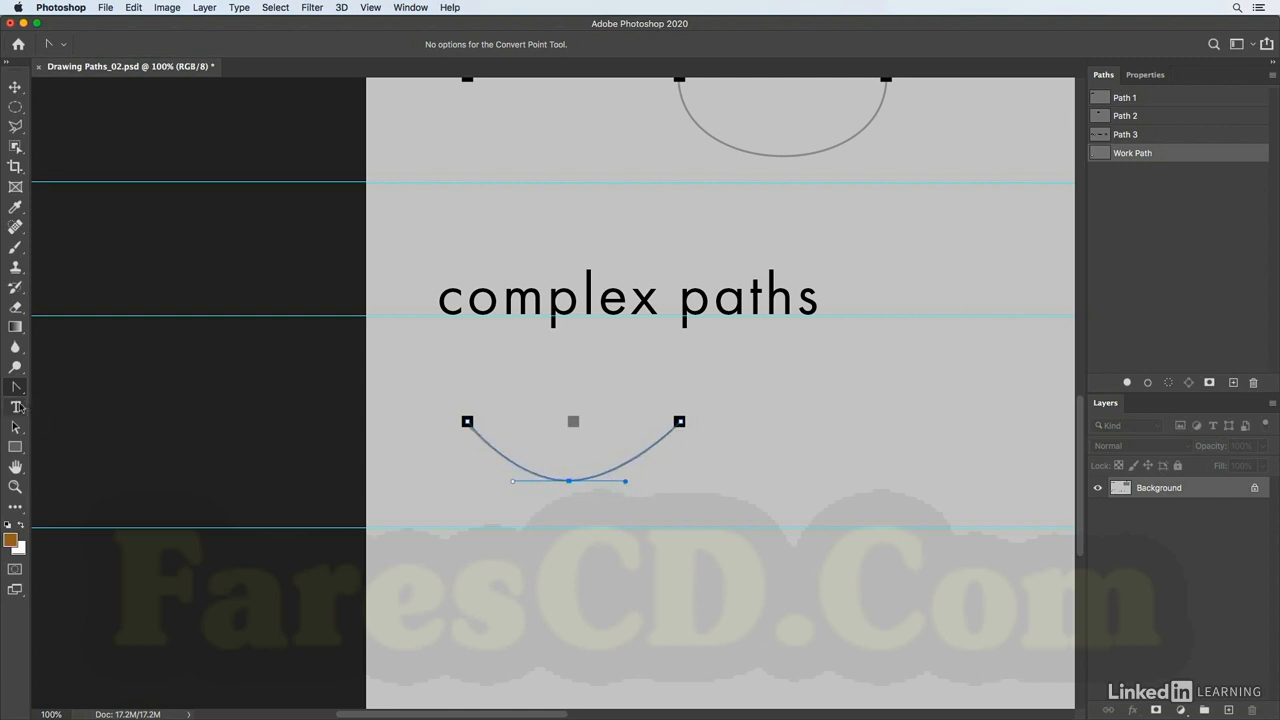
- Return to the Pen Tool, temporarily convert the curve's middle anchor to a corner, and pull it back to a smooth point matching the template
{"action": "left_click_drag", "start_coordinate": [16, 387], "coordinate": [70, 386]}
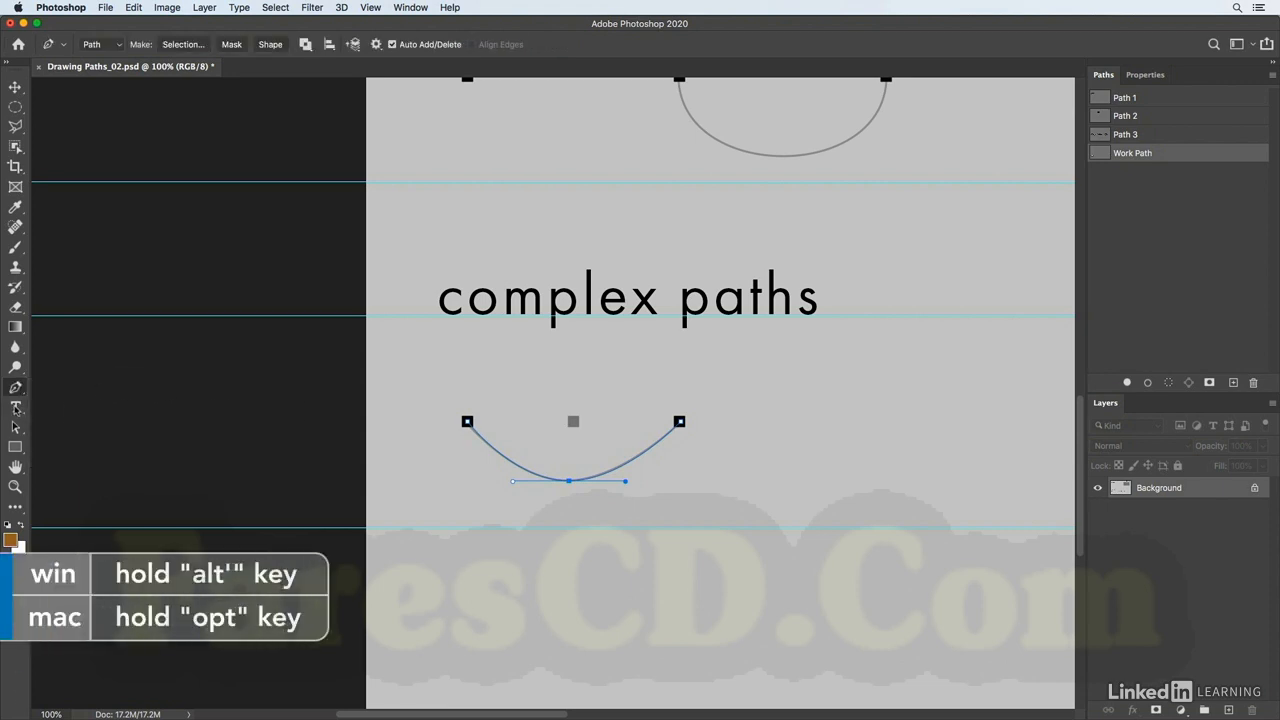
{"action": "left_click_drag", "start_coordinate": [15, 388], "coordinate": [81, 390]}
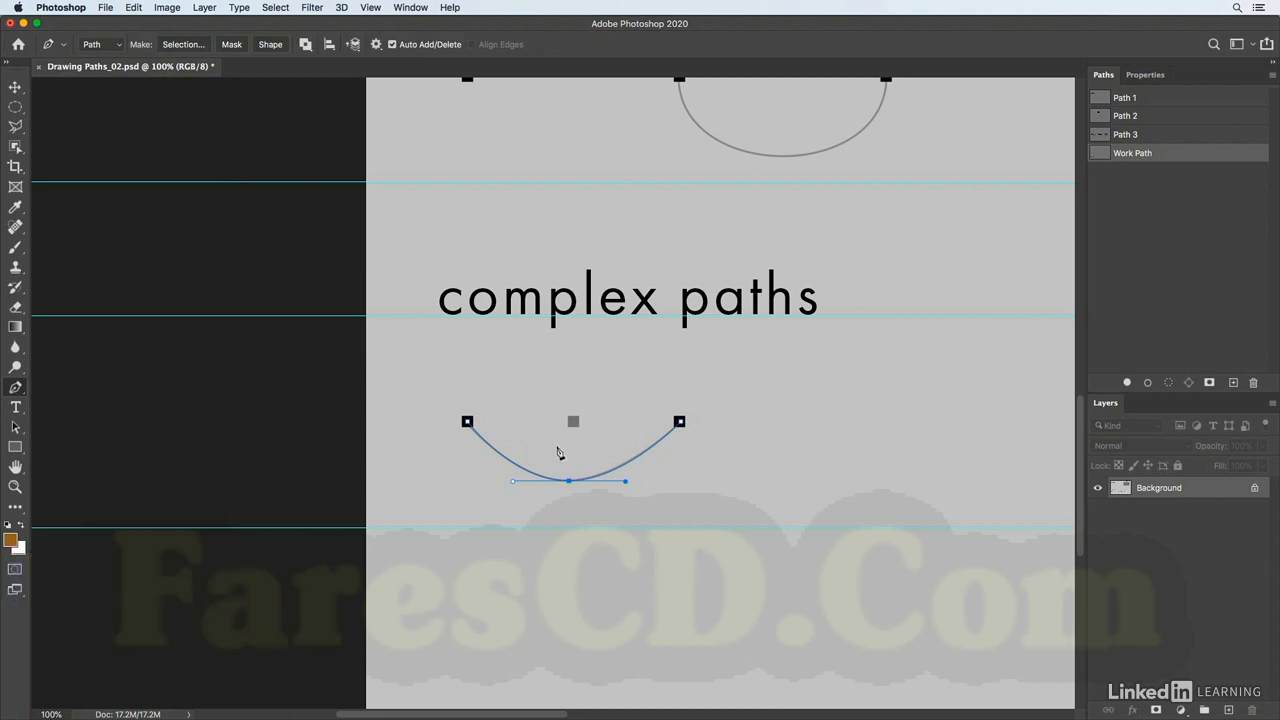
{"action": "left_click", "coordinate": [569, 482], "text": "alt"}
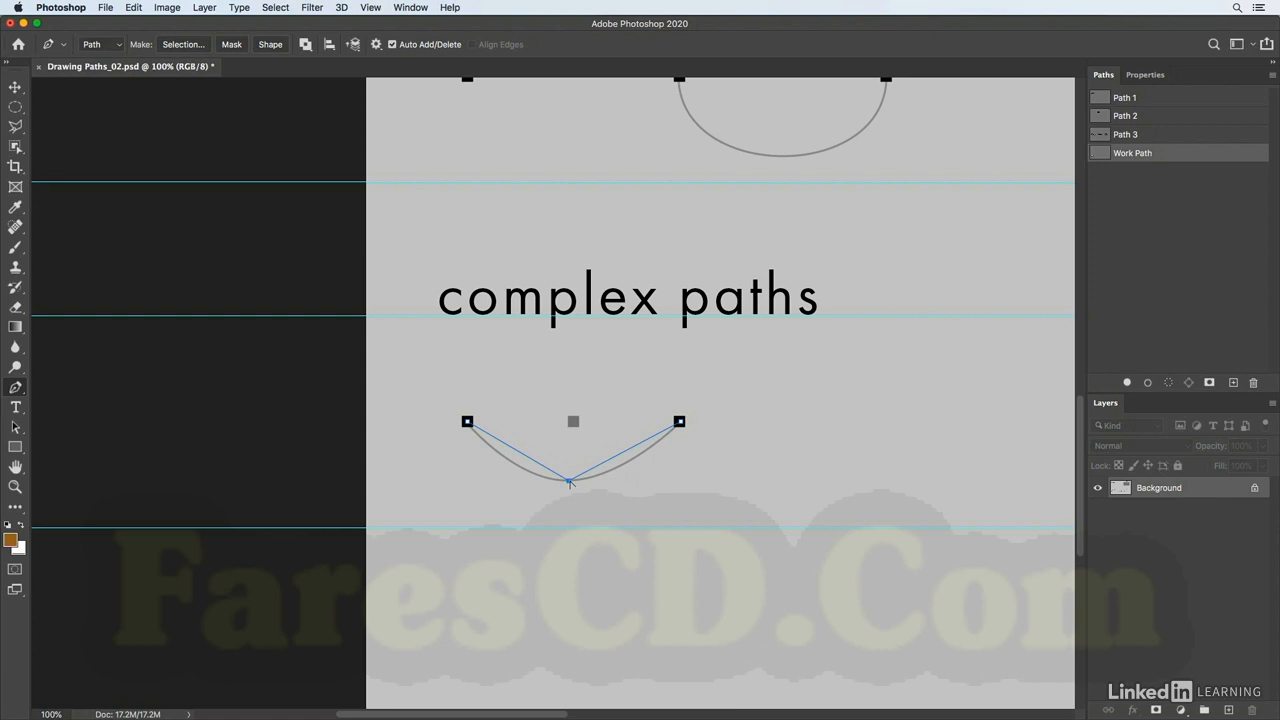
{"action": "left_click_drag", "start_coordinate": [569, 482], "coordinate": [628, 485]}
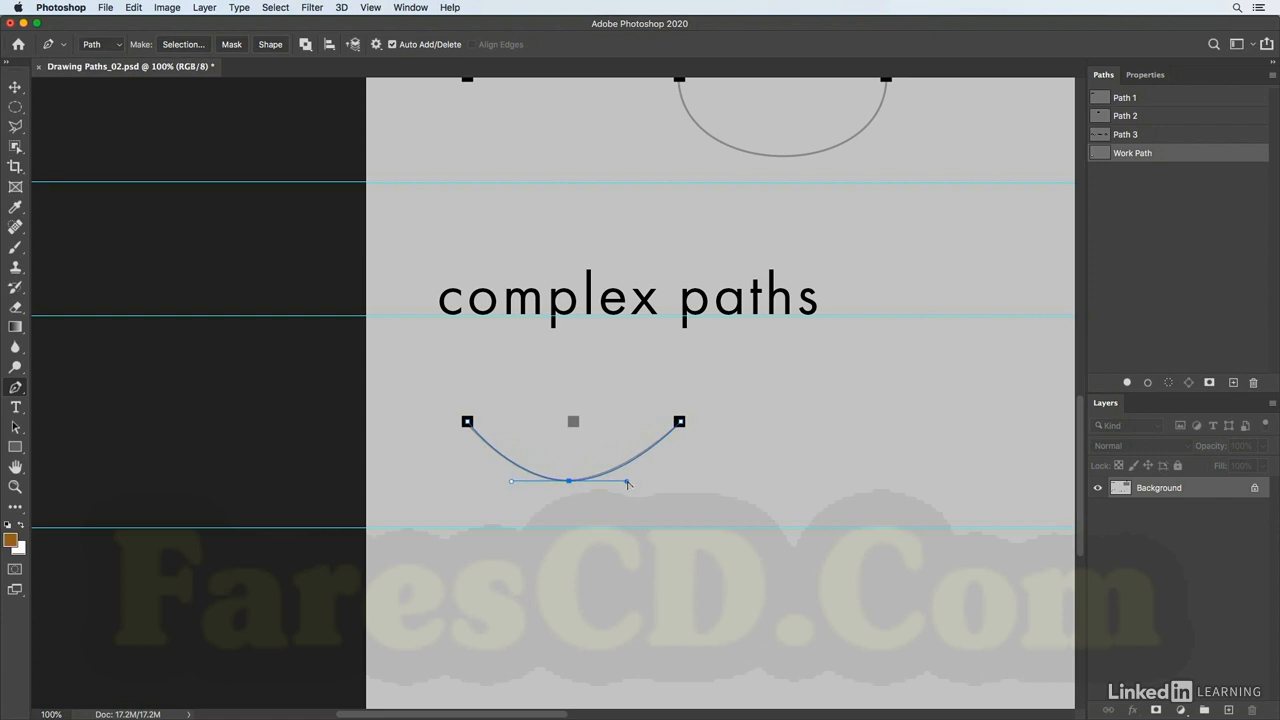
{"action": "mouse_move", "coordinate": [628, 485]}
{"action": "left_mouse_down"}
{"action": "mouse_move", "coordinate": [446, 485]}
{"action": "mouse_move", "coordinate": [630, 490]}
{"action": "left_mouse_up"}
- Trace the first straight segment and arch of the second complex path, extending the arch's vertical direction lines to the guides
{"action": "left_click_drag", "start_coordinate": [929, 489], "coordinate": [234, 483]}
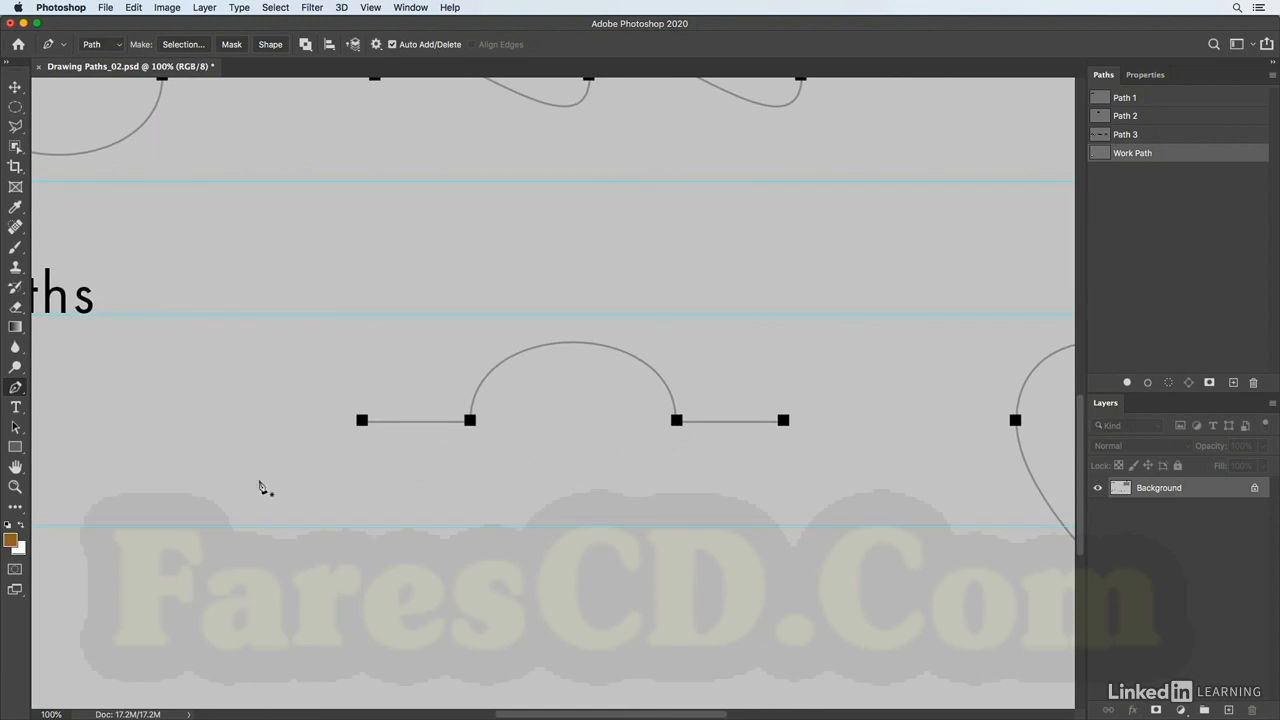
{"action": "left_click", "coordinate": [366, 423]}
{"action": "left_click", "coordinate": [471, 421]}
{"action": "left_click_drag", "start_coordinate": [471, 421], "coordinate": [484, 322]}
{"action": "left_click_drag", "start_coordinate": [677, 421], "coordinate": [678, 529]}
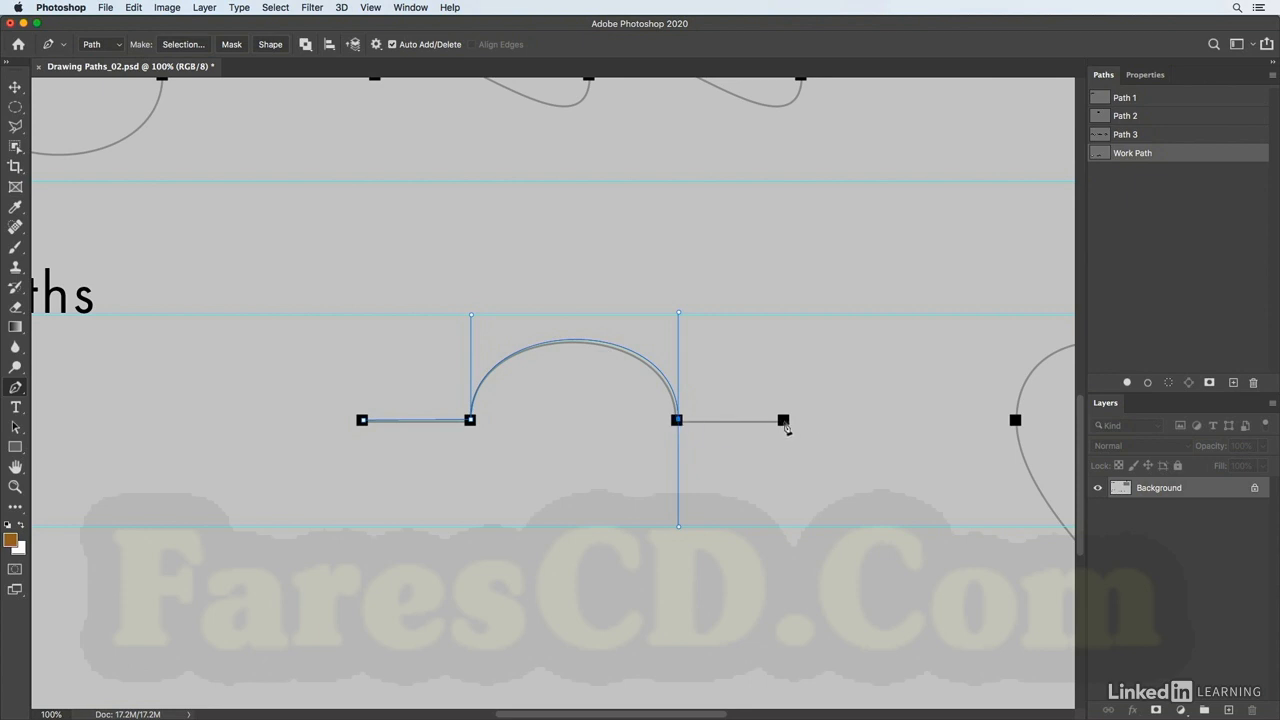
- Undo the trial curve after the arch, remove the end anchor's outgoing direction line, and finish with a straight segment to the last square
{"action": "left_click_drag", "start_coordinate": [785, 422], "coordinate": [788, 408]}
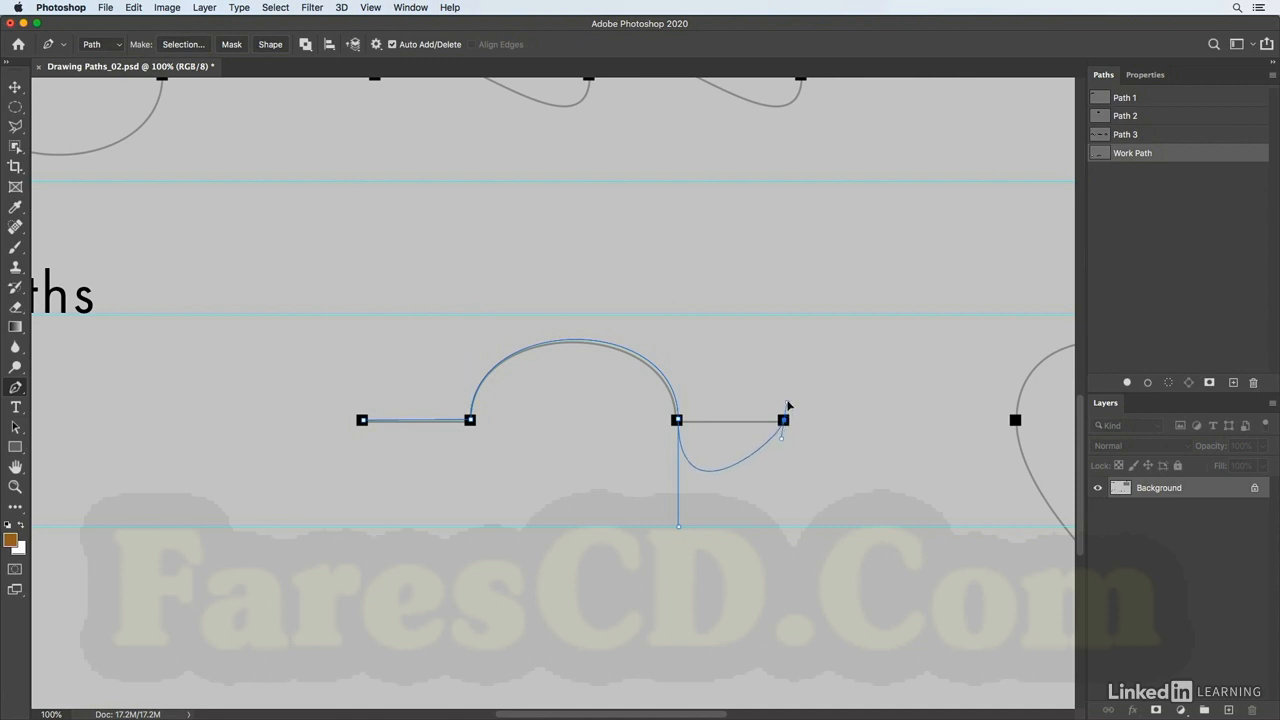
{"action": "key", "text": "ctrl+z"}
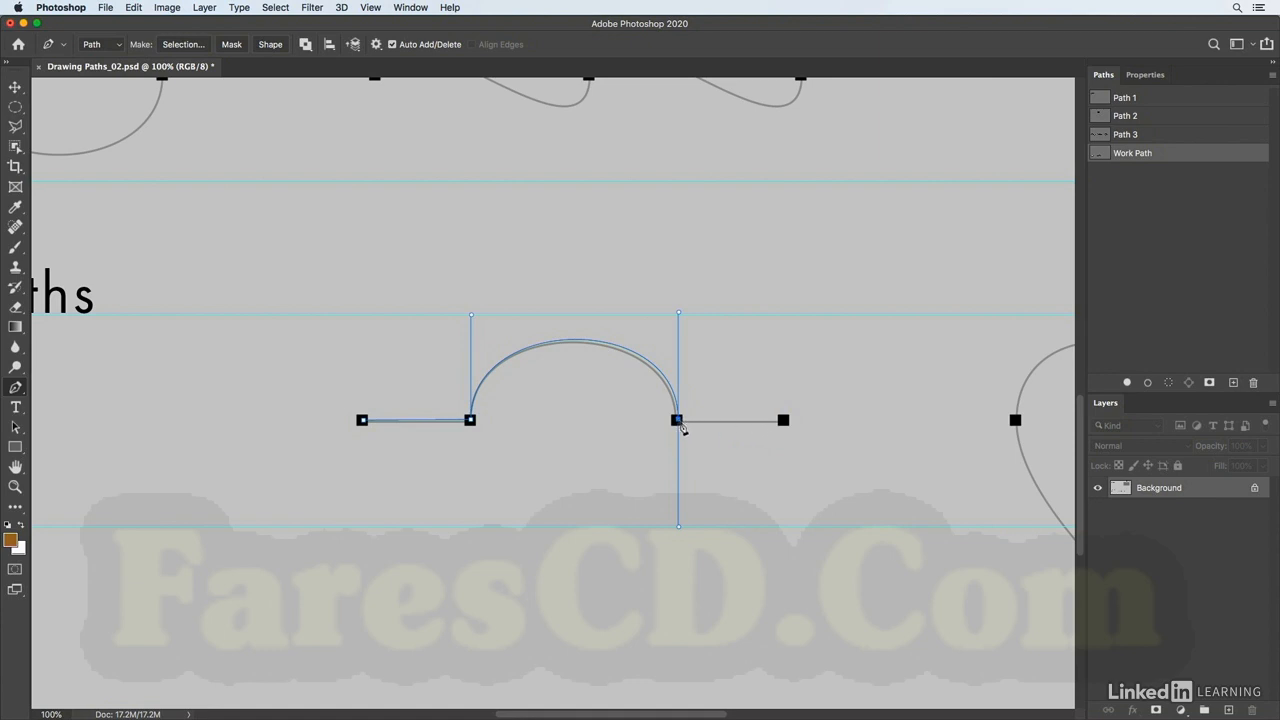
{"action": "left_click", "coordinate": [677, 420]}
{"action": "left_click", "coordinate": [784, 421]}
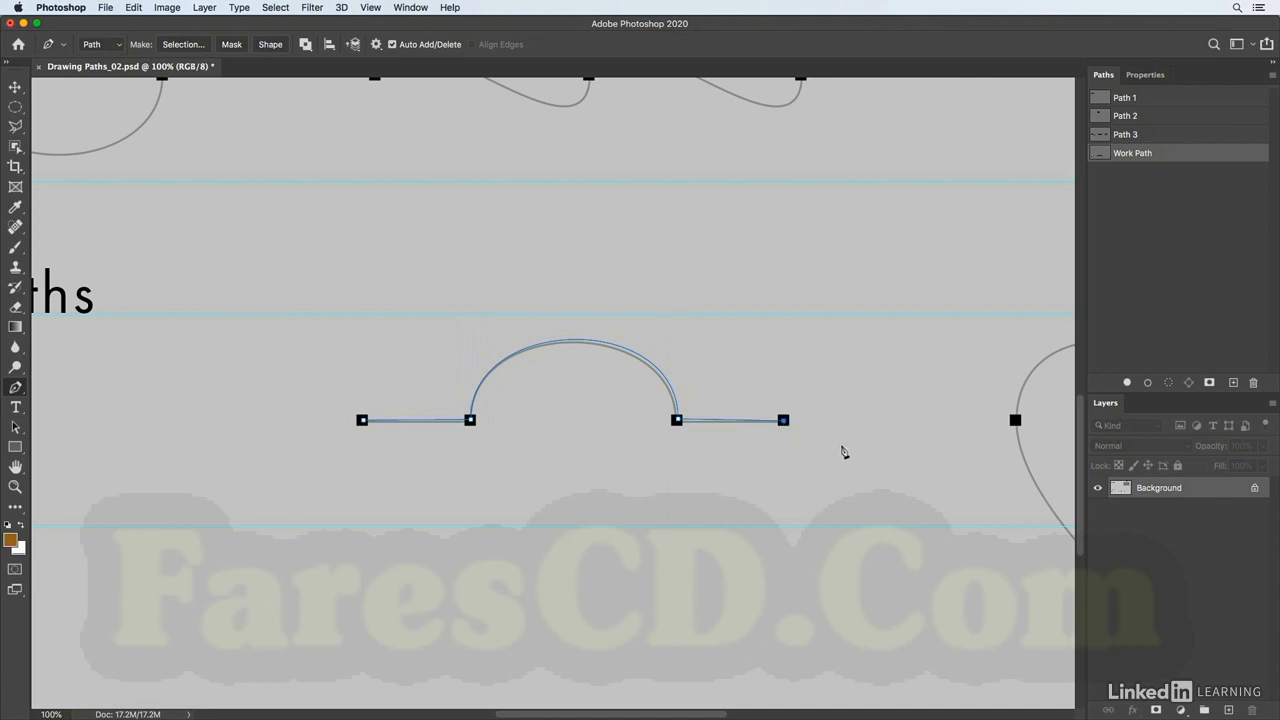
{"action": "key", "text": "Escape"}
- Save the work path under its default name and deselect it
{"action": "left_click_drag", "start_coordinate": [967, 465], "coordinate": [323, 409]}
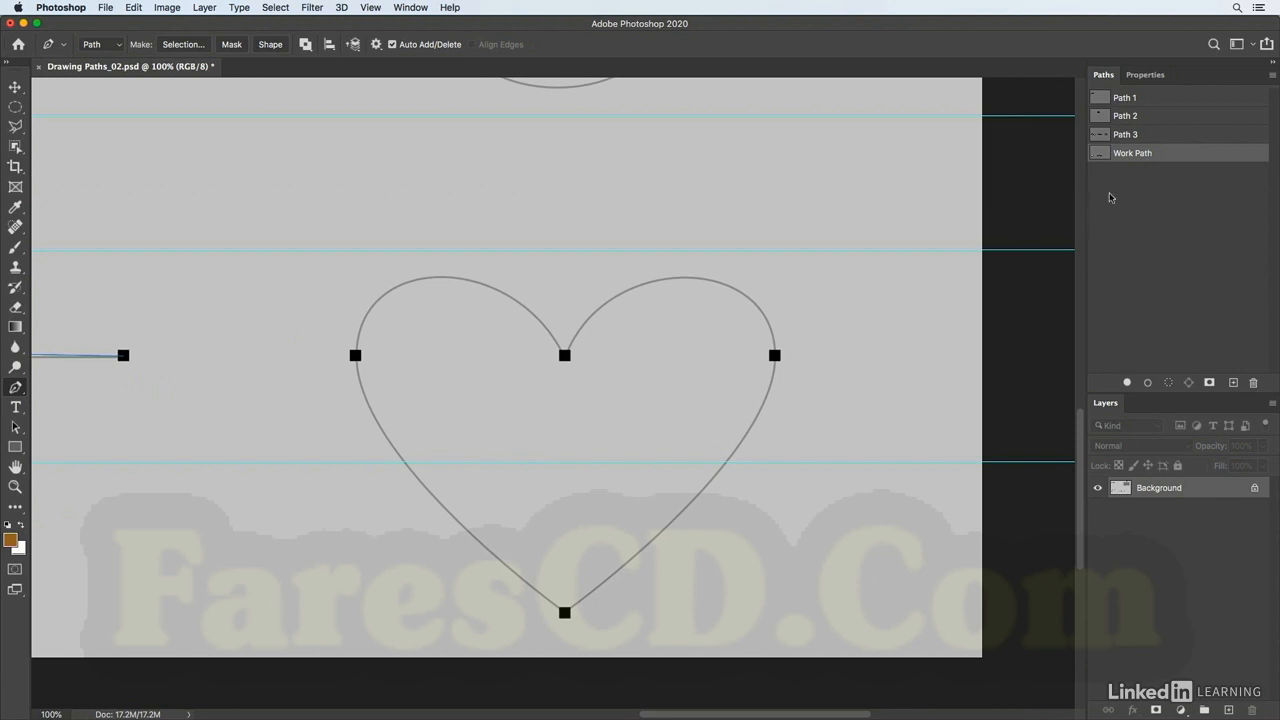
{"action": "double_click", "coordinate": [1146, 154]}
{"action": "key", "text": "Return"}
{"action": "left_click", "coordinate": [1159, 214]}
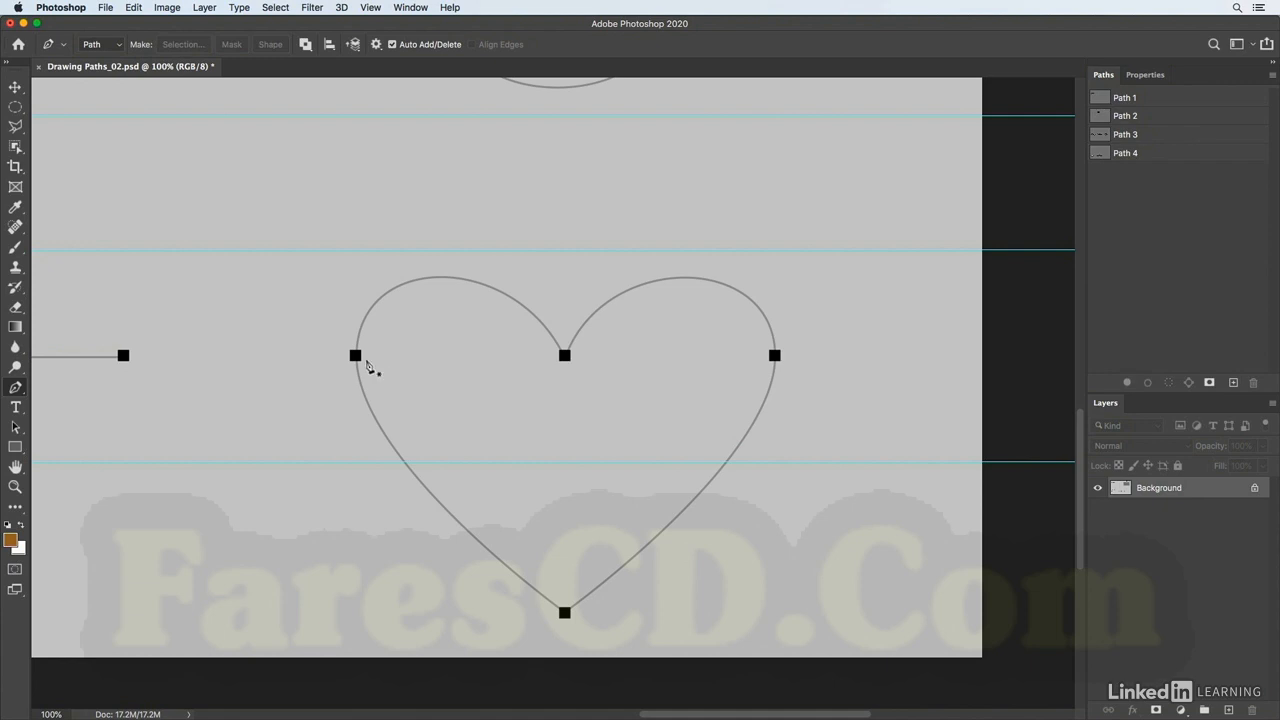
- Trace the heart's left lobe from the outer left anchor to the centre notch, undoing and redrawing the notch anchor once
{"action": "left_click_drag", "start_coordinate": [355, 353], "coordinate": [356, 251]}
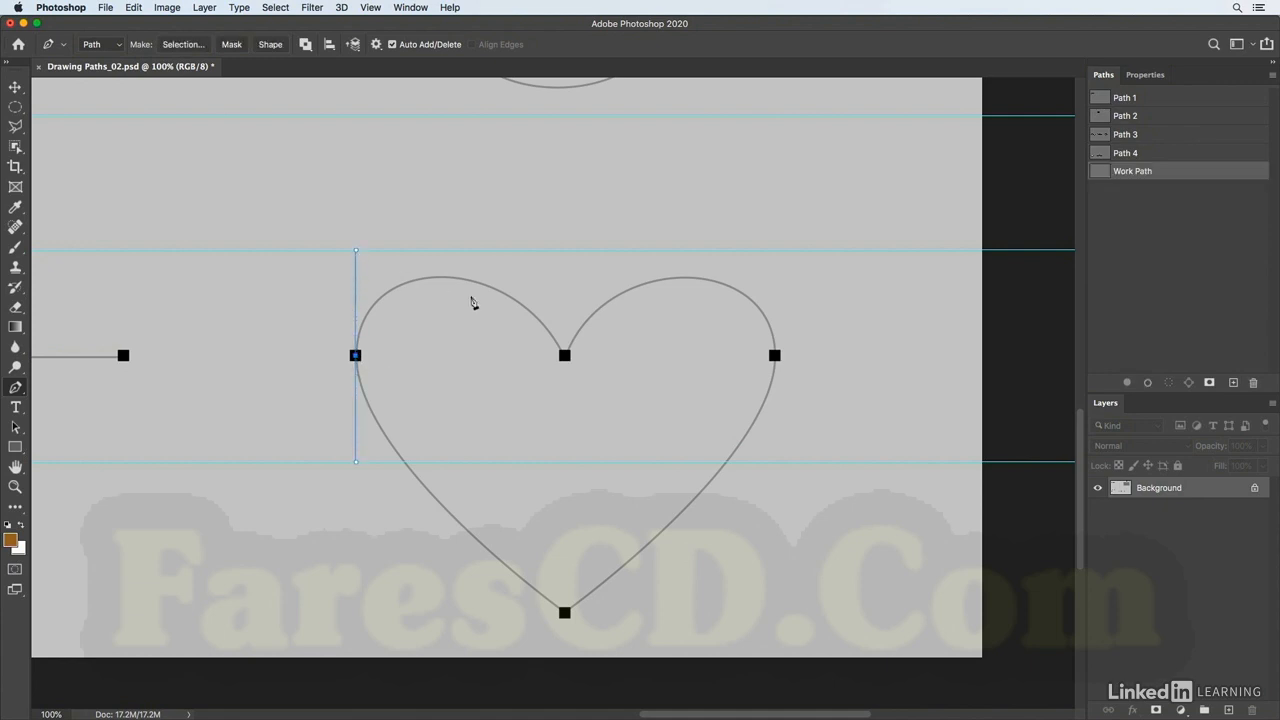
{"action": "left_click_drag", "start_coordinate": [565, 357], "coordinate": [612, 463]}
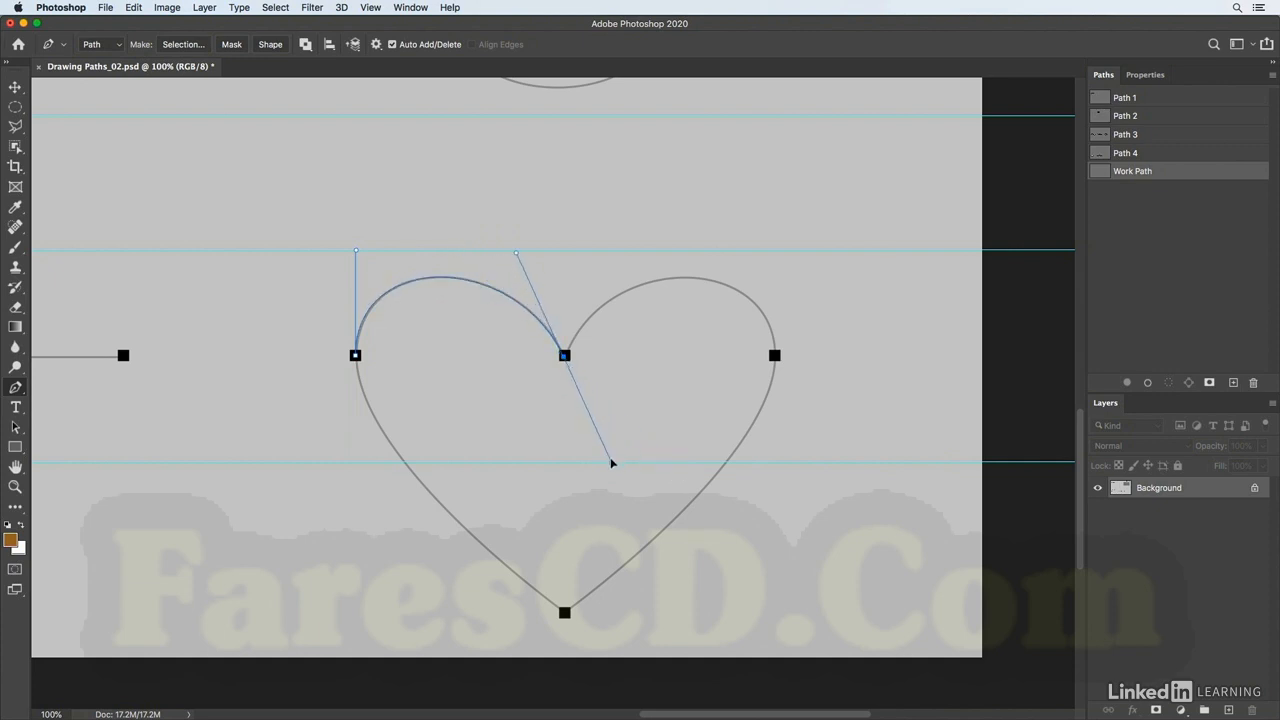
{"action": "left_click_drag", "start_coordinate": [609, 461], "coordinate": [621, 467]}
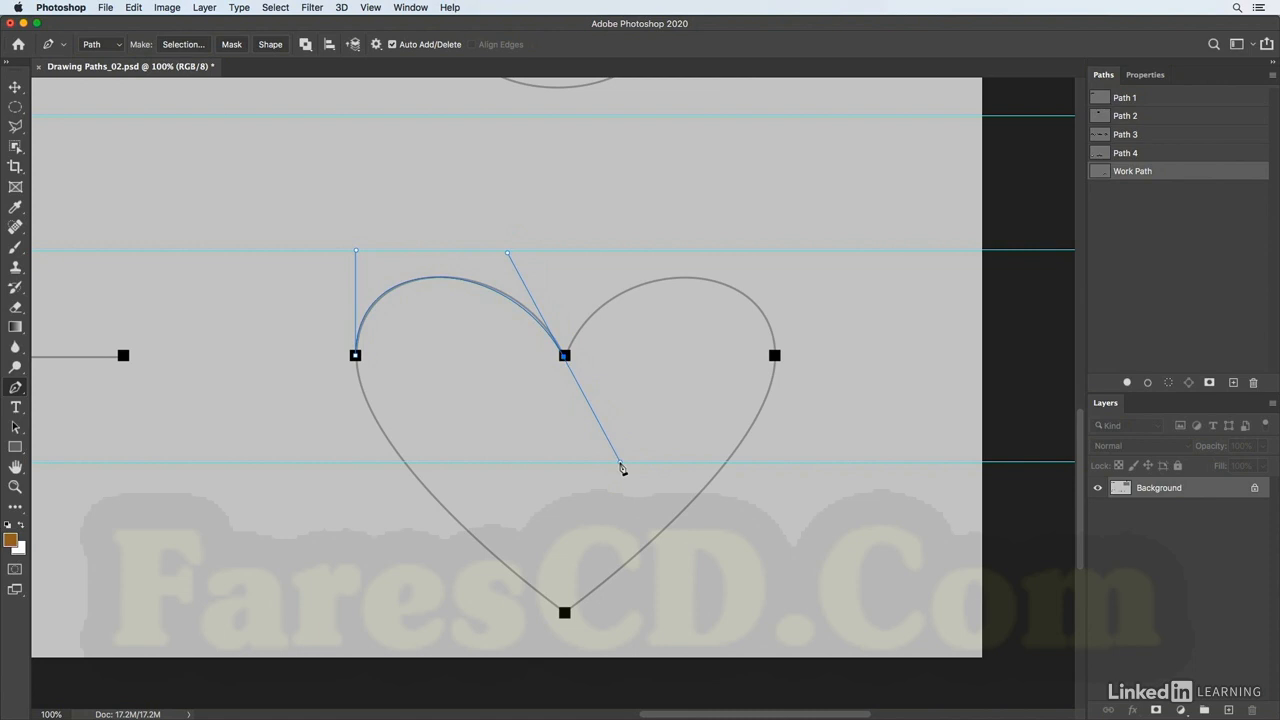
{"action": "left_click_drag", "start_coordinate": [620, 462], "coordinate": [620, 462]}
{"action": "key", "text": "super+z"}
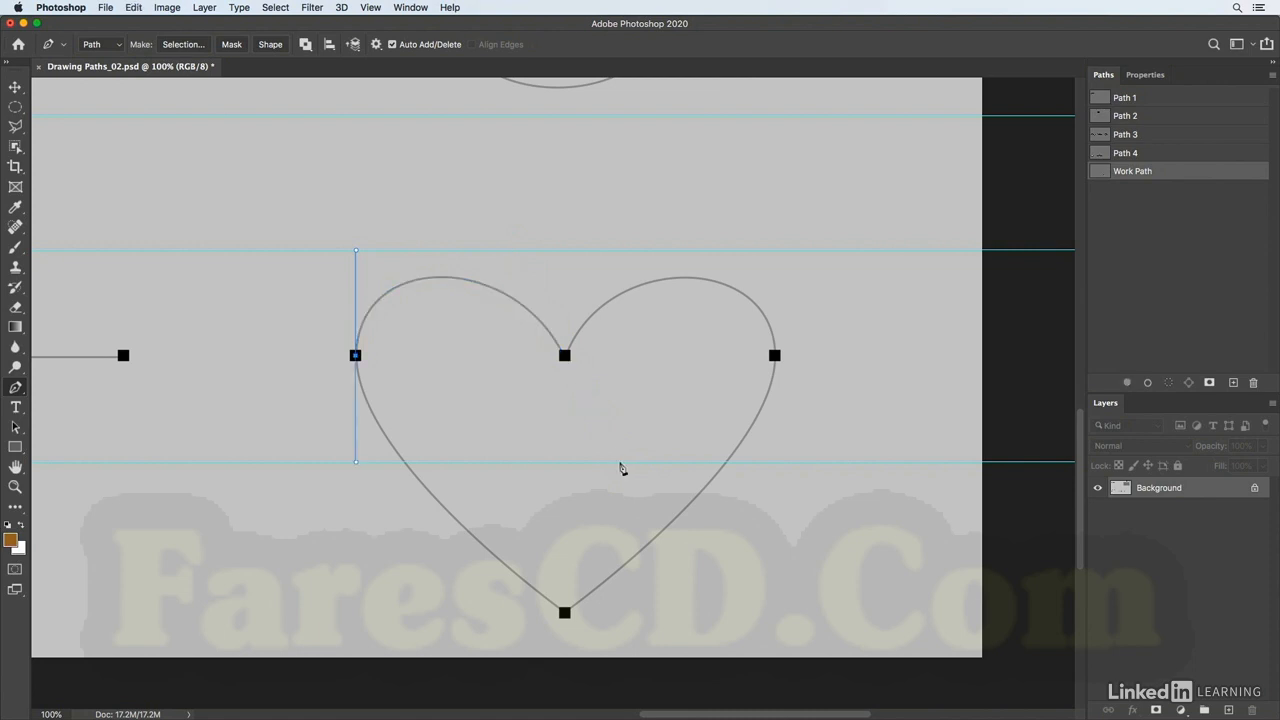
{"action": "left_click", "coordinate": [565, 356], "text": "ctrl"}
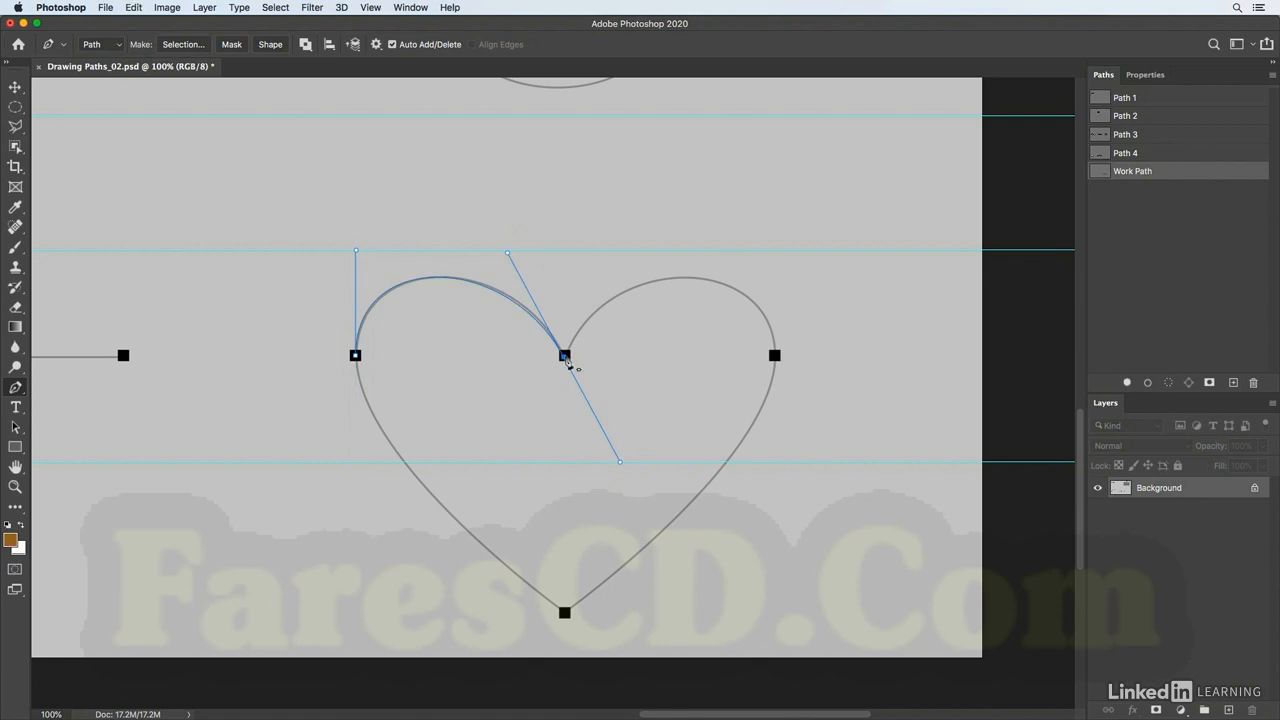
- Redirect the notch anchor's outgoing direction line upward, trace the heart's right lobe, and close the path through the bottom point
{"action": "left_click", "coordinate": [566, 358], "text": "alt"}
{"action": "left_click_drag", "start_coordinate": [566, 358], "coordinate": [631, 255]}
{"action": "left_click_drag", "start_coordinate": [778, 358], "coordinate": [778, 465]}
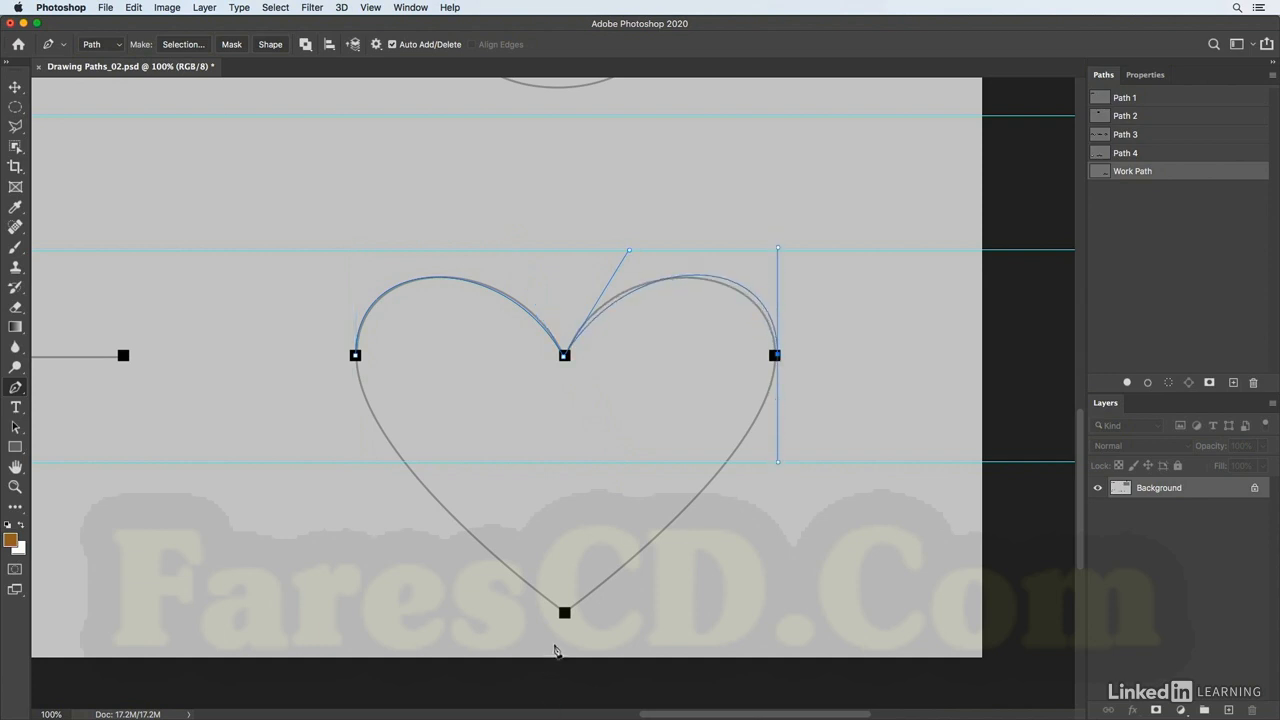
{"action": "left_click", "coordinate": [565, 613]}
{"action": "left_click", "coordinate": [356, 358]}
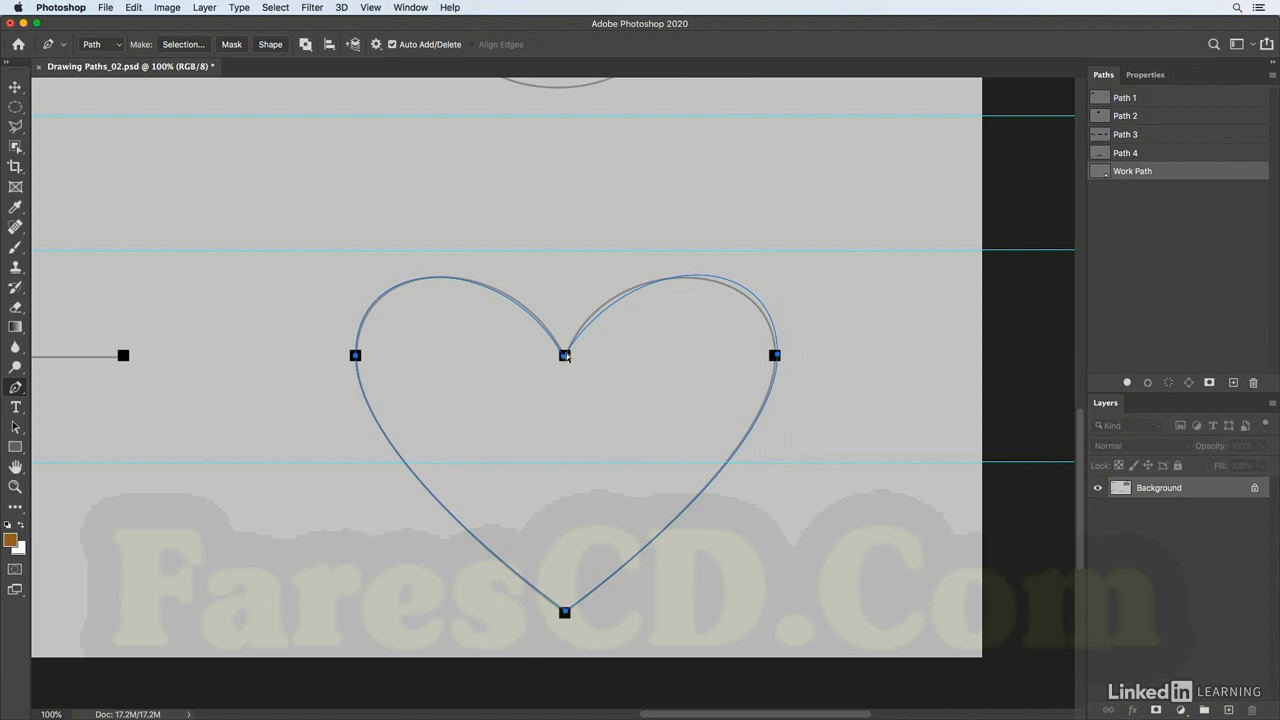
- Try to move the heart's outer right anchor onto the template, undo the move, and deselect the anchor points
{"action": "left_click", "coordinate": [777, 357], "text": "super"}
{"action": "left_click_drag", "start_coordinate": [777, 357], "coordinate": [774, 357]}
{"action": "key", "text": "super+z"}
{"action": "left_click", "coordinate": [846, 380], "text": "super"}
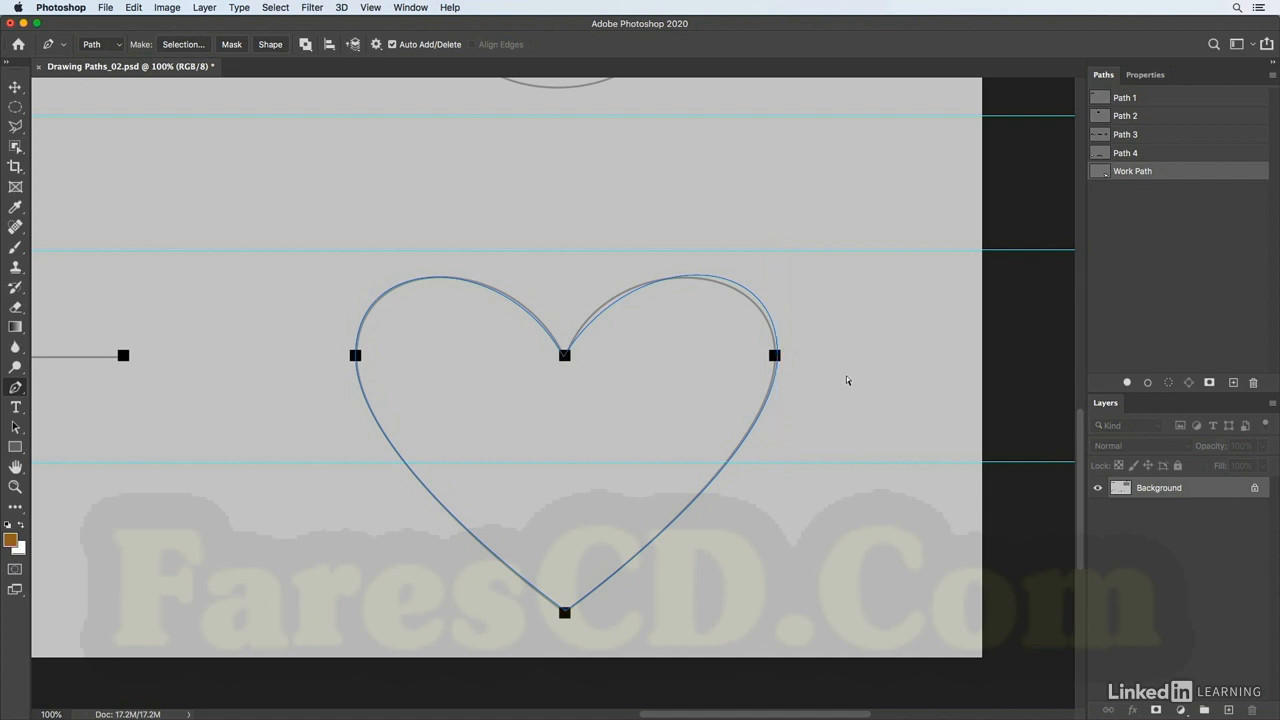